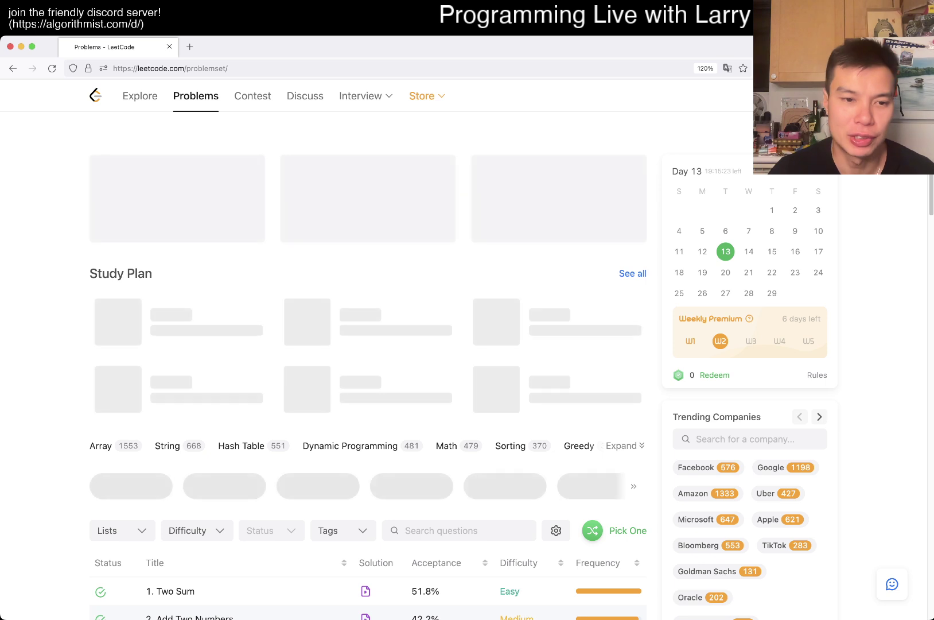
scroll(188, 404, "down", 2)
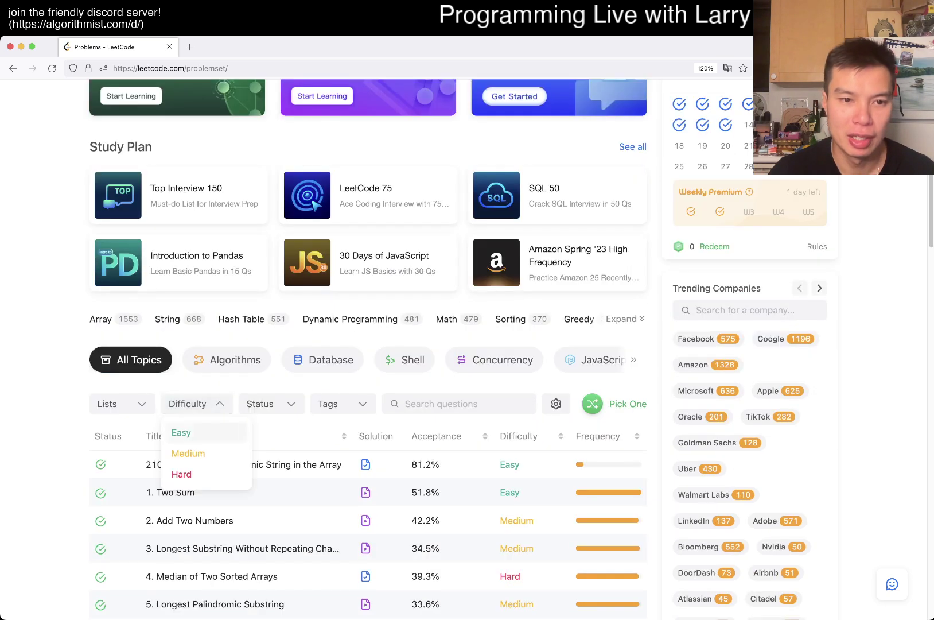
Filter the problem list to Algorithms problems with Todo status.
left_click(227, 360)
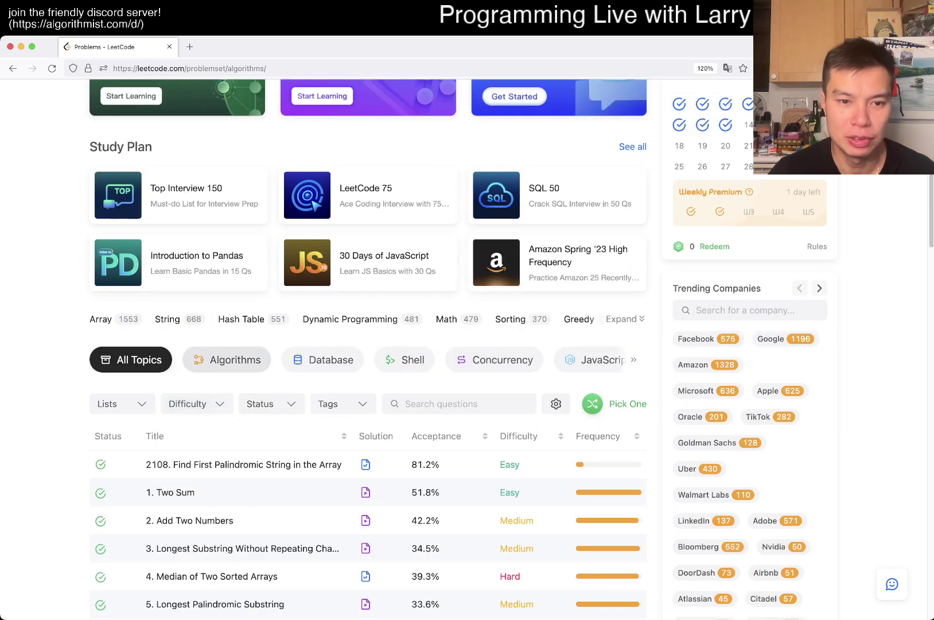
left_click(267, 432)
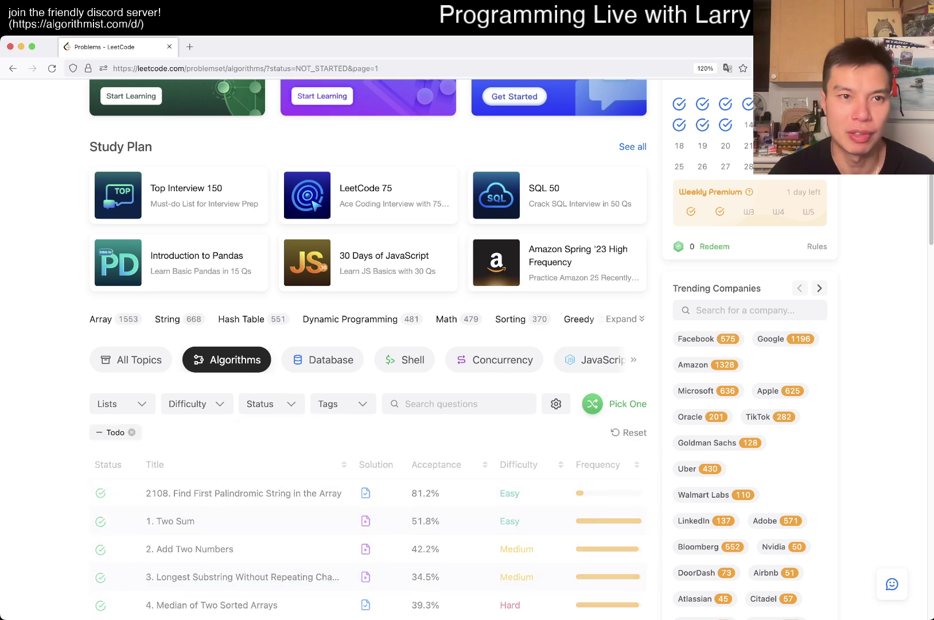
Open Add Two Integers to show its description and the Python3 starter code.
left_click(593, 404)
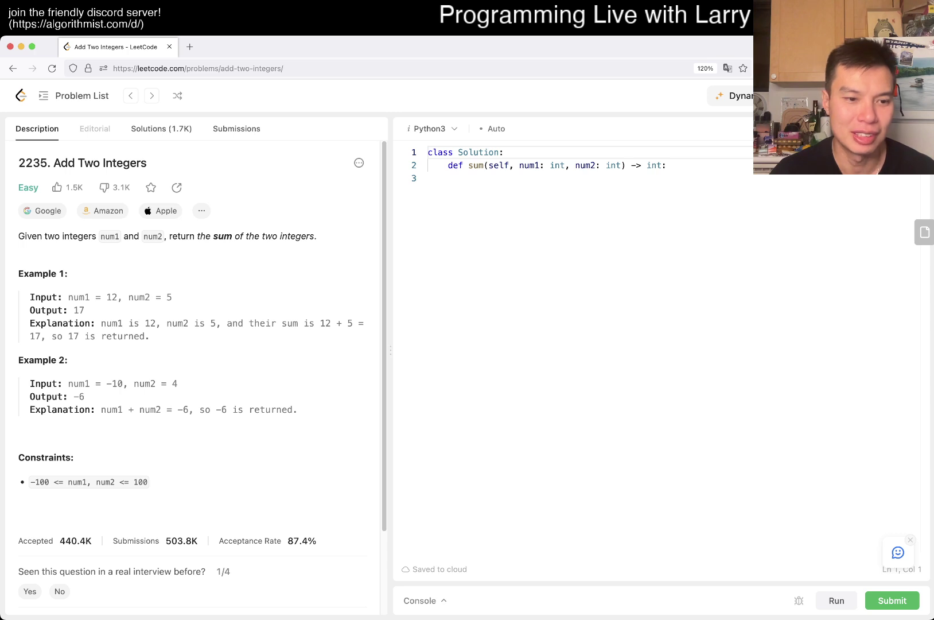
scroll(194, 364, "down", 3)
scroll(193, 364, "up", 3)
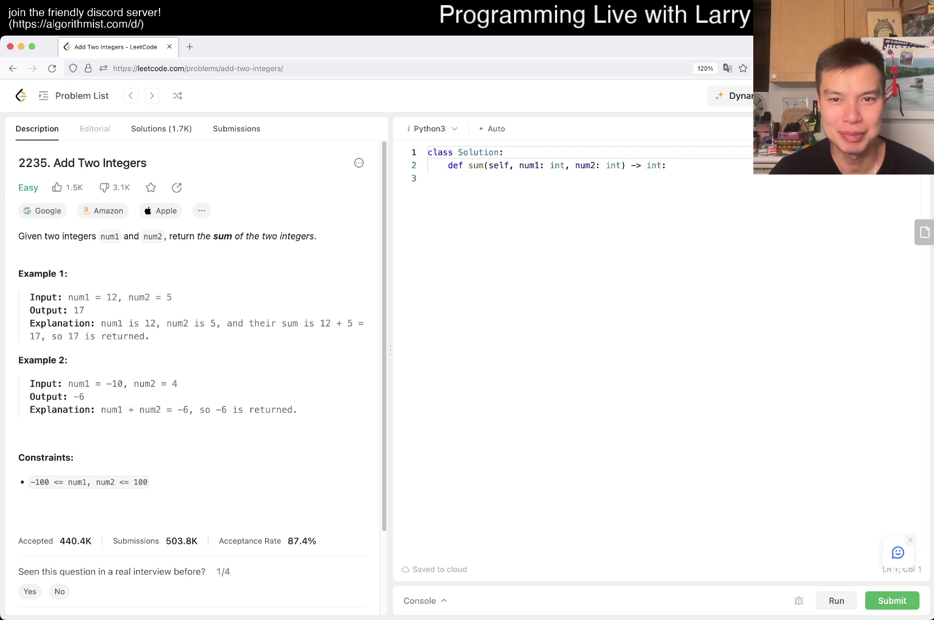
scroll(194, 364, "down", 2)
scroll(193, 364, "up", 2)
Write 'return num1 + num2' on line 3, run the examples, and submit for an Accepted verdict.
left_click(469, 178)
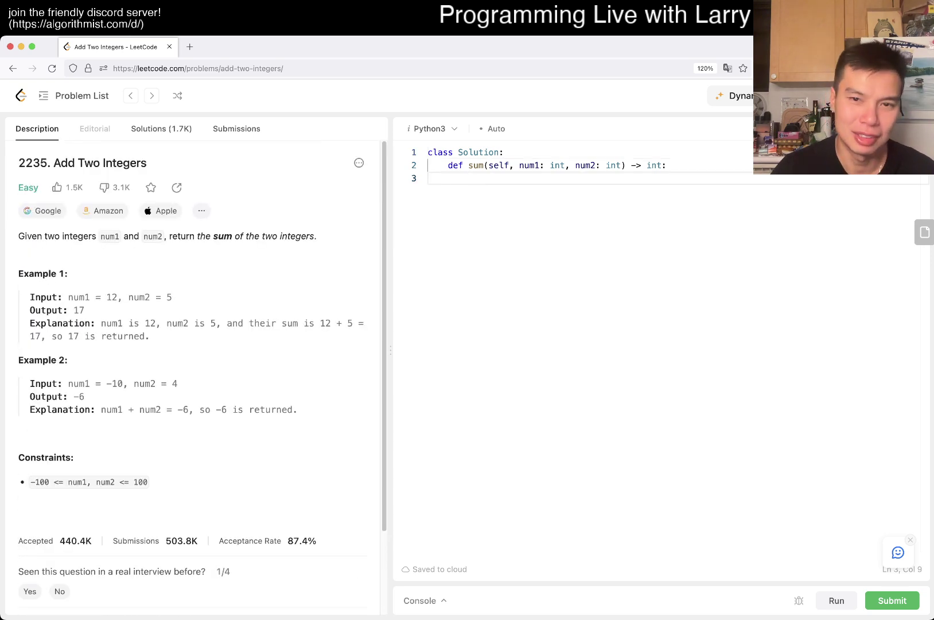
type("return nums")
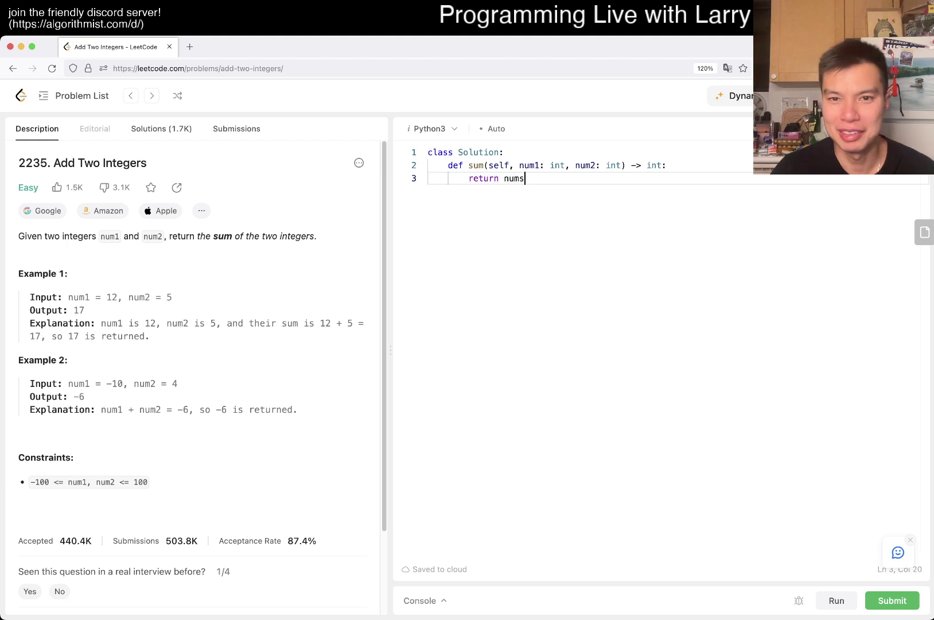
key("BackSpace")
type("1 + num2")
left_click(837, 599)
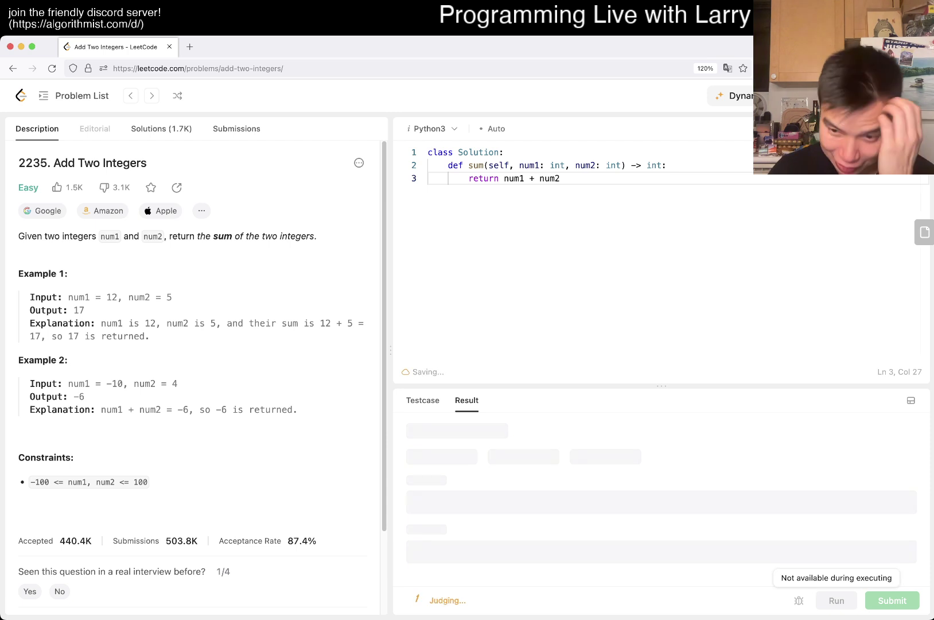
left_click(892, 601)
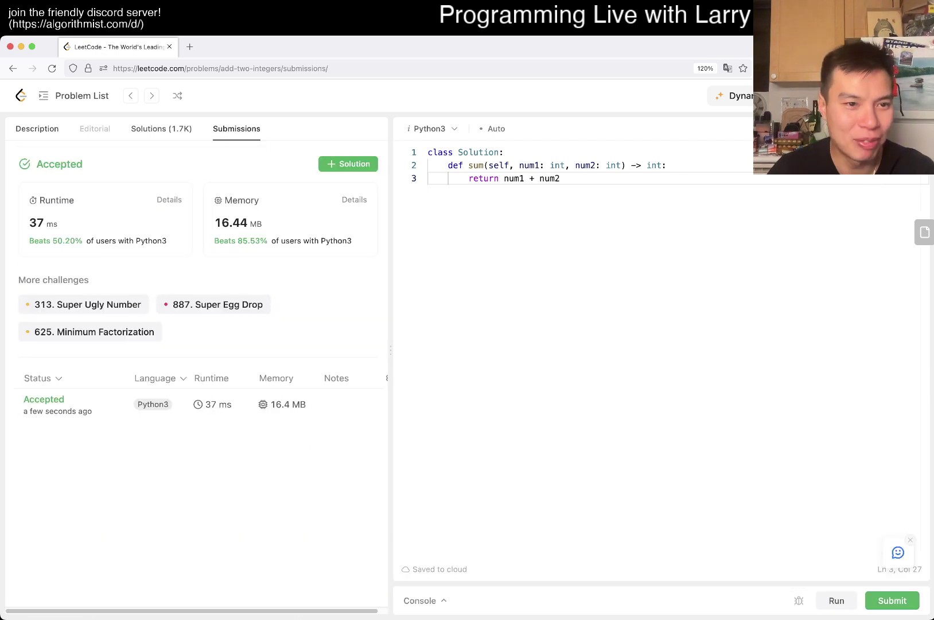
left_click(36, 128)
scroll(196, 364, "down", 1)
scroll(195, 365, "down", 4)
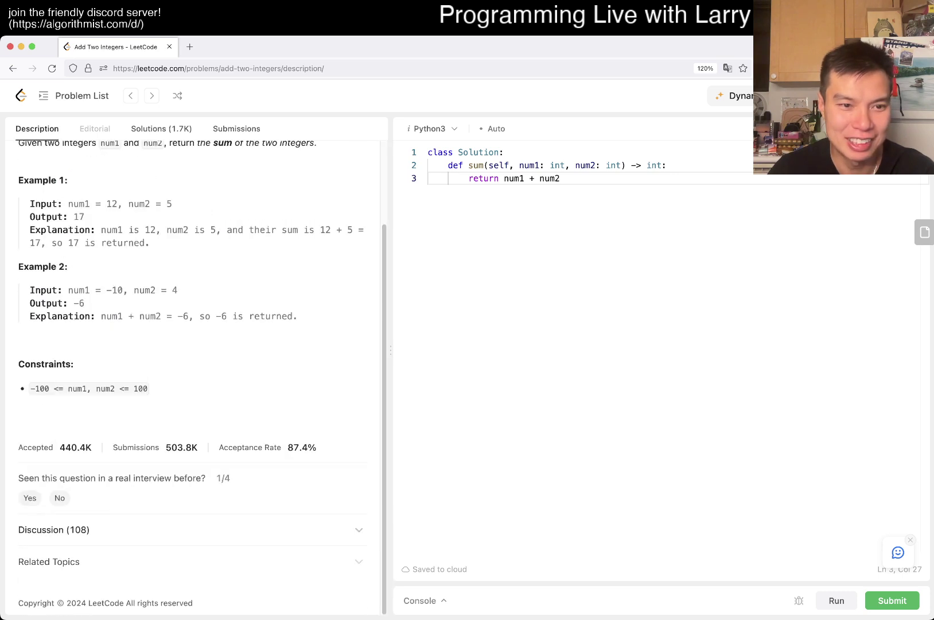
Expand the Discussion (108) section and read through the comments.
left_click(54, 530)
scroll(195, 364, "down", 10)
scroll(195, 365, "down", 3)
scroll(195, 364, "down", 10)
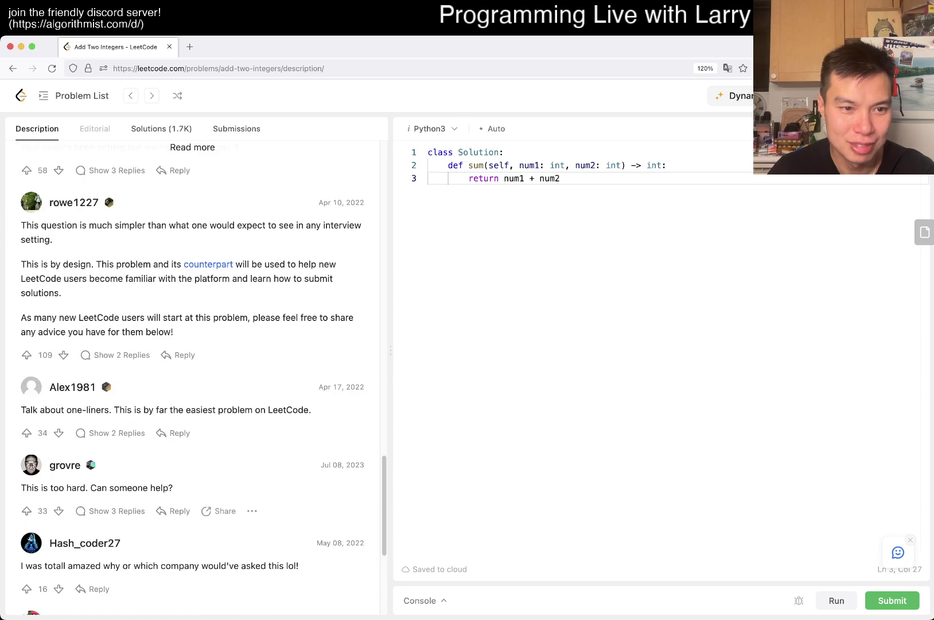
scroll(195, 365, "up", 10)
scroll(197, 365, "up", 15)
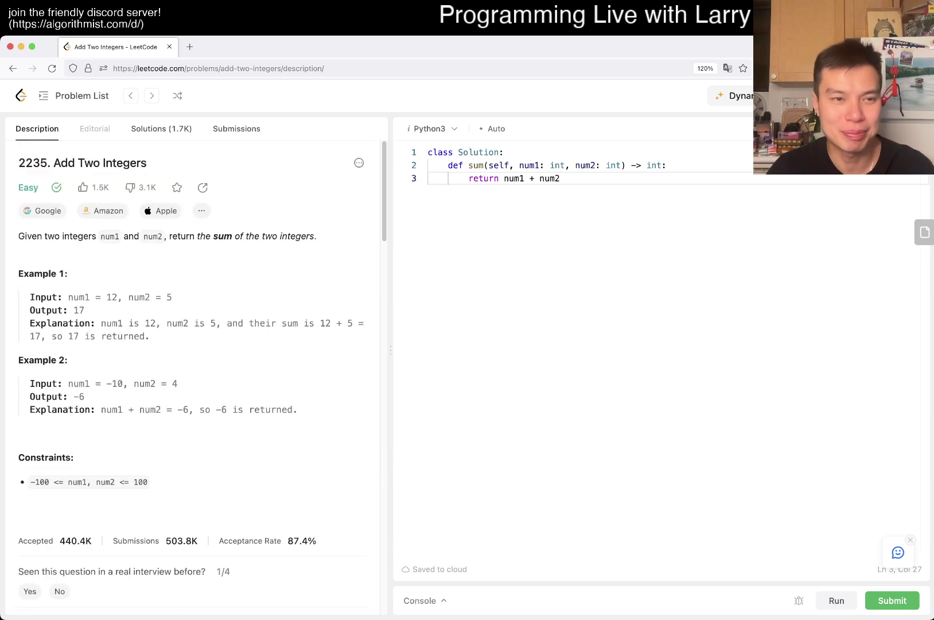